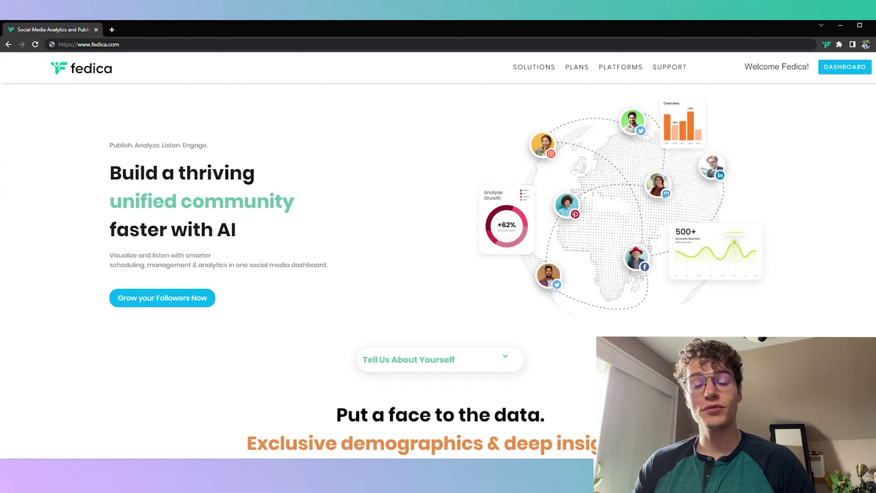
Open the Posts Calendar from the dashboard and paste the #BusinessTips quote into a new post
left_click(836, 73)
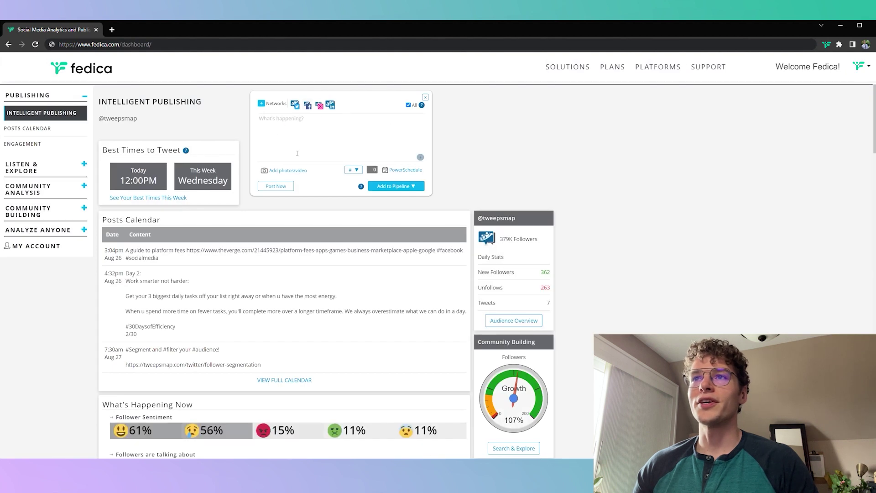
left_click(20, 129)
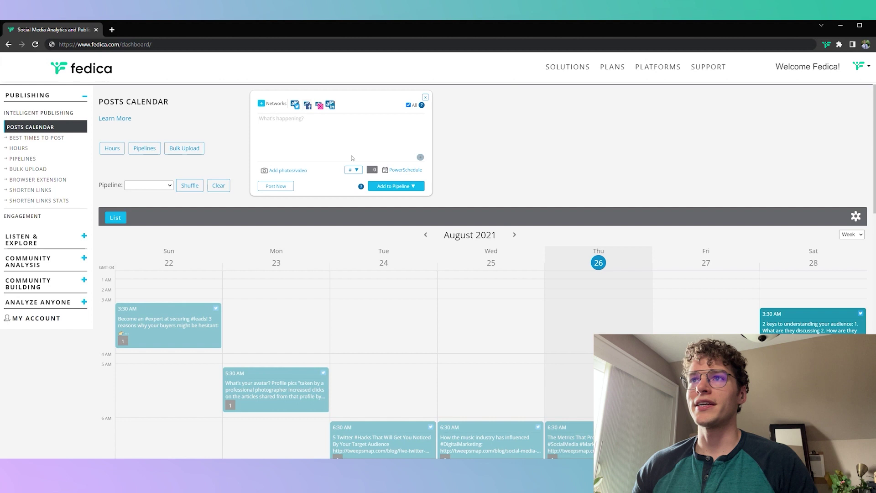
left_click(320, 123)
type("If what you did yesterday seems big, you haven't done anything today.  —Lou Holtz #BusinessTips")
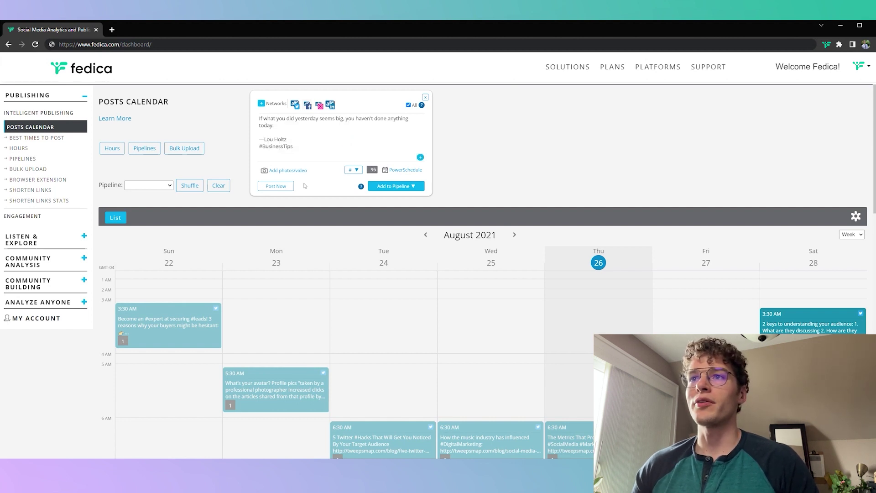
Switch the quote to PowerSchedule on 2021-08-26 with the posting time set to Manual
left_click(408, 186)
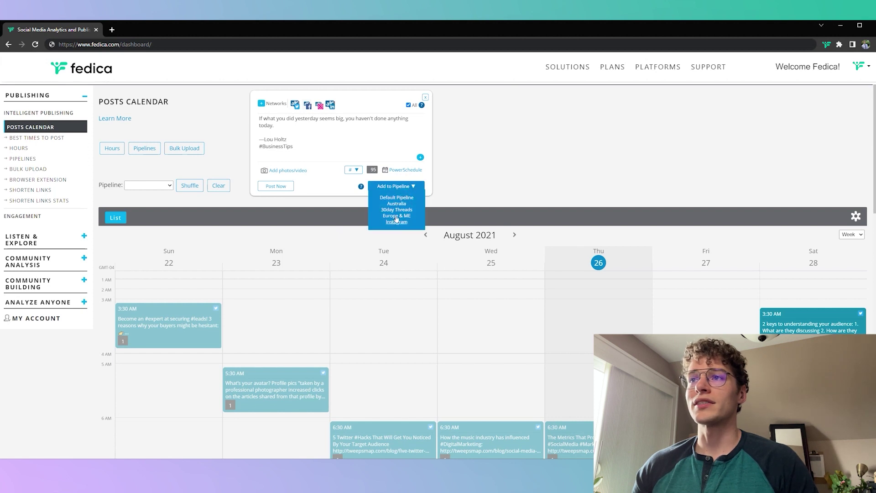
left_click(405, 169)
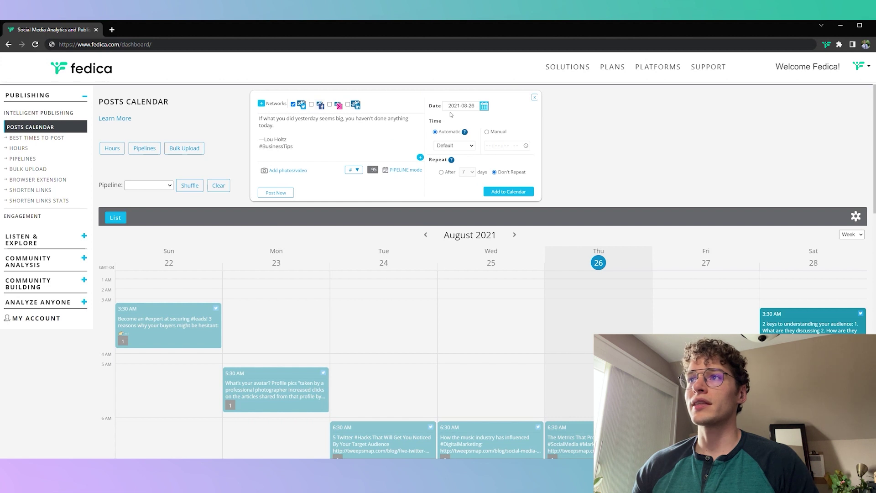
left_click(486, 132)
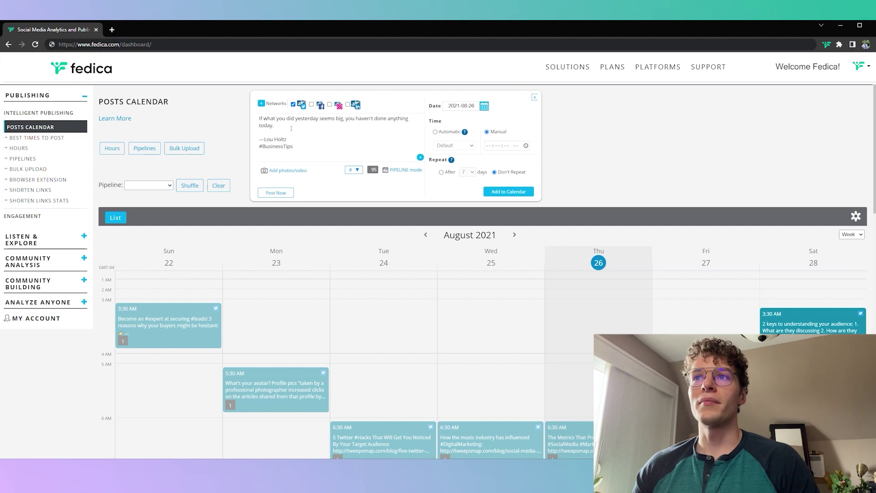
Expand the Pipeline vs PowerSchedule comparison table, then return the quote to PIPELINE mode
left_click(113, 120)
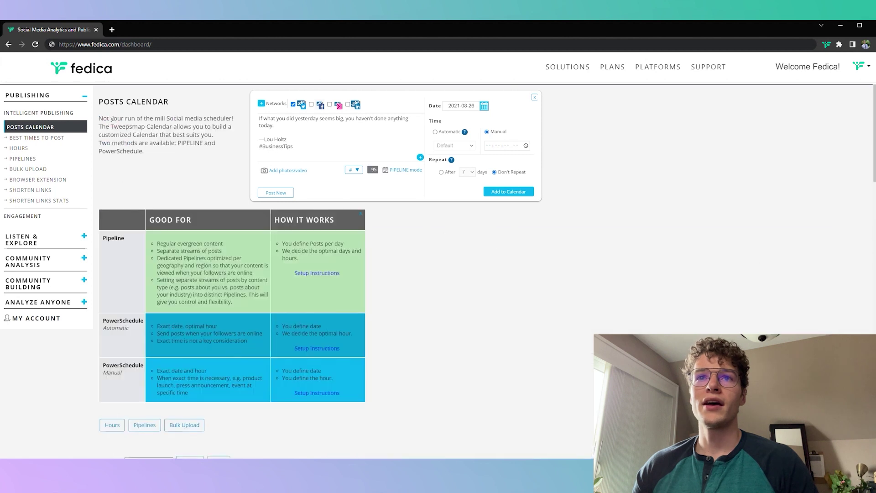
scroll(112, 169, "down", 1)
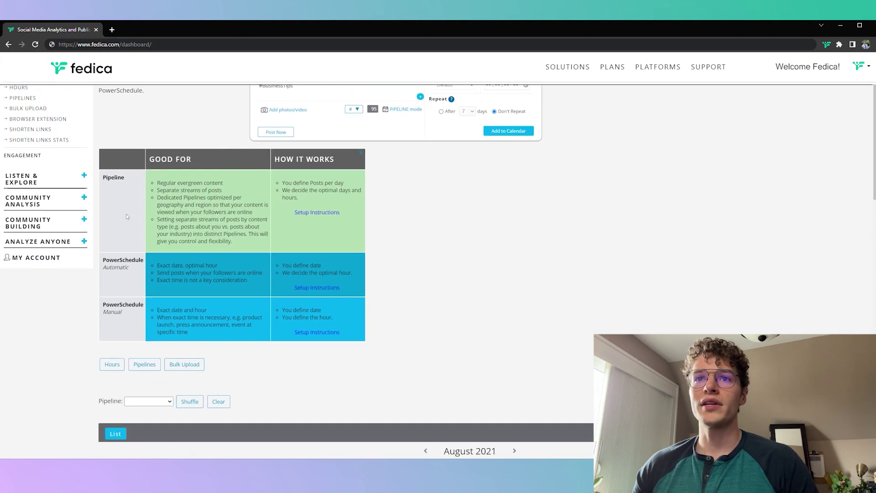
scroll(115, 185, "up", 1)
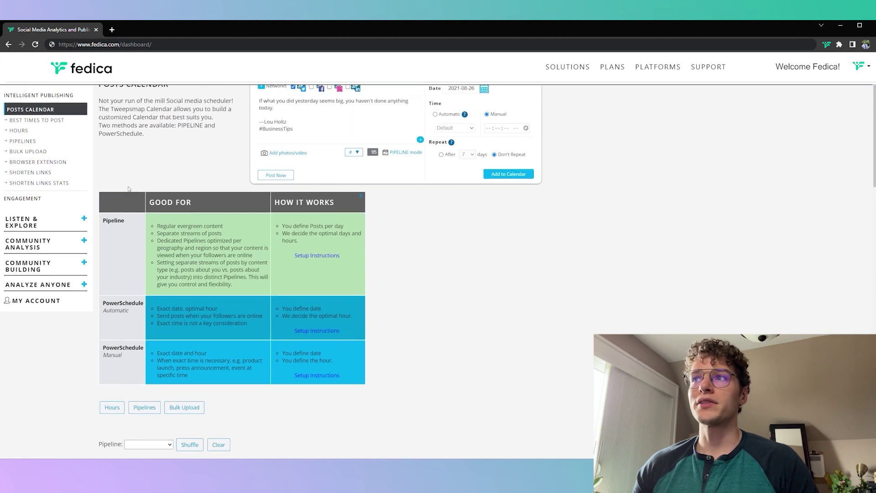
left_click(405, 171)
left_click(404, 191)
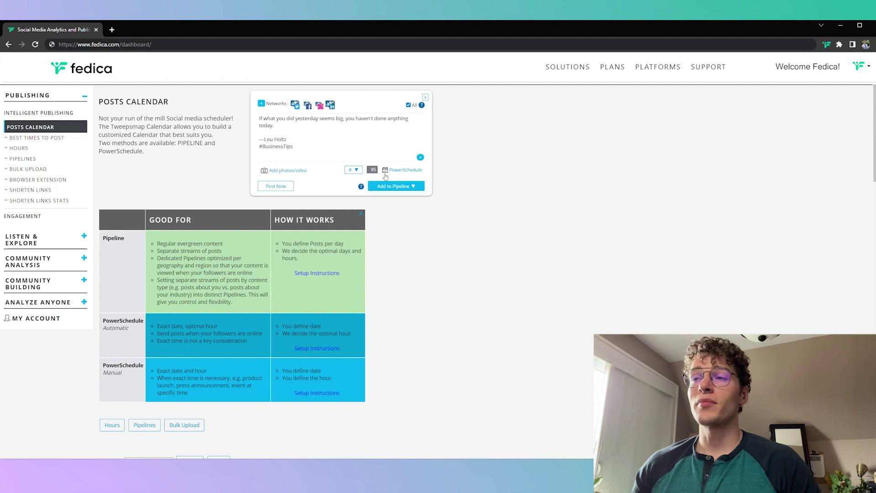
Schedule the quote for 2021-08-26 with Automatic time, keeping the Default preset
left_click(404, 172)
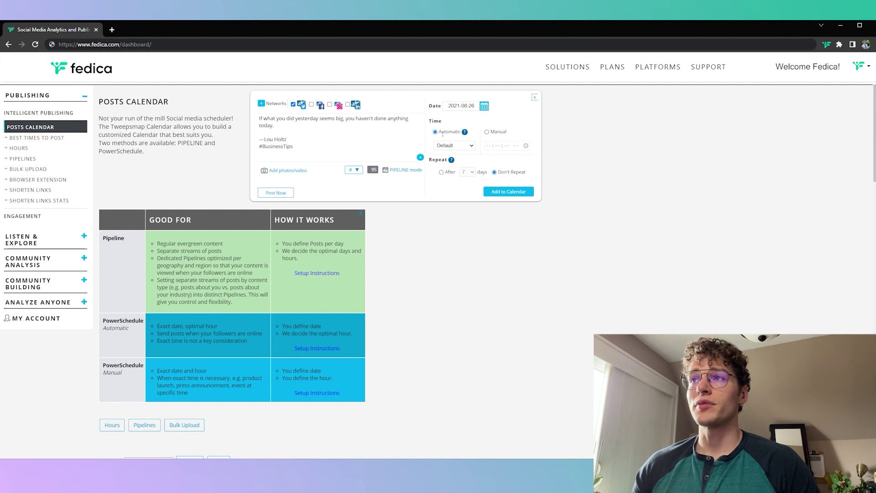
left_click(460, 146)
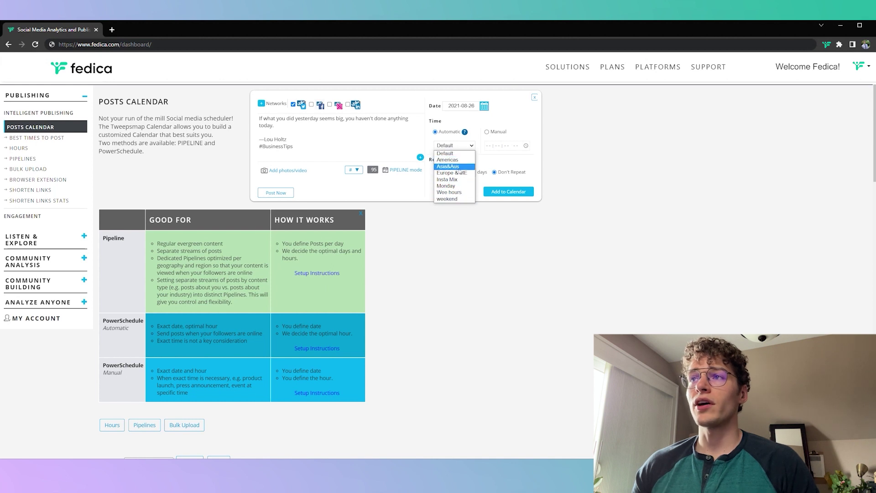
left_click(460, 146)
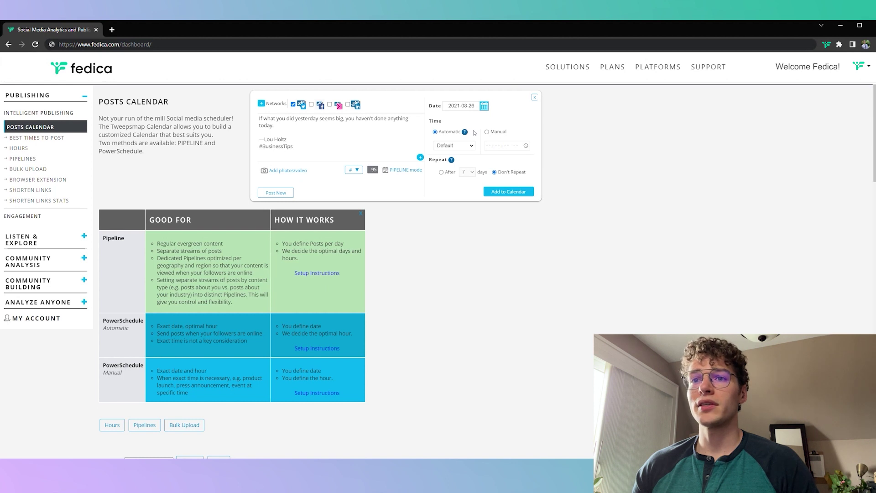
mouse_move(465, 133)
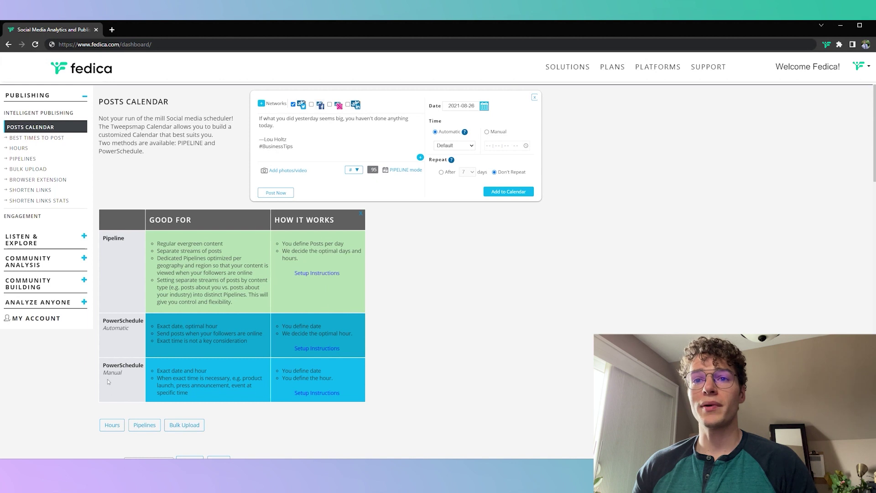
Set the posting time to Manual, leaving the time blank and repeating set to Don't Repeat
left_click(486, 131)
left_click(506, 145)
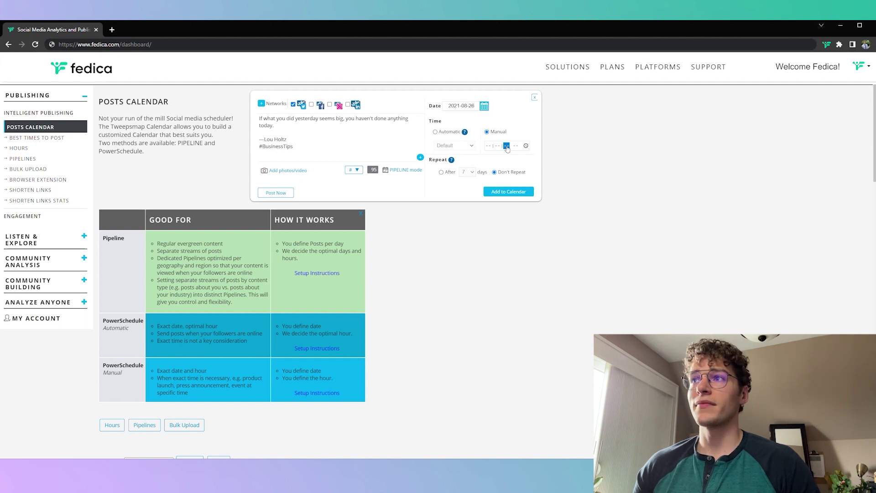
left_click(441, 173)
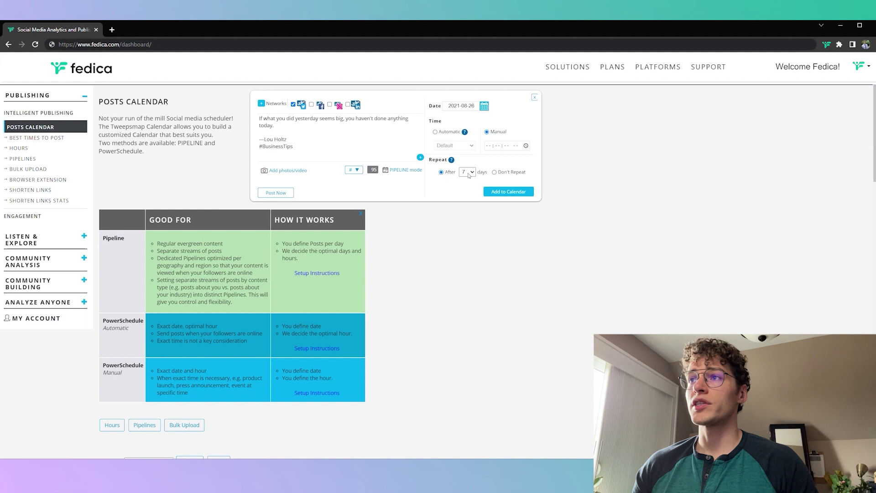
left_click(495, 173)
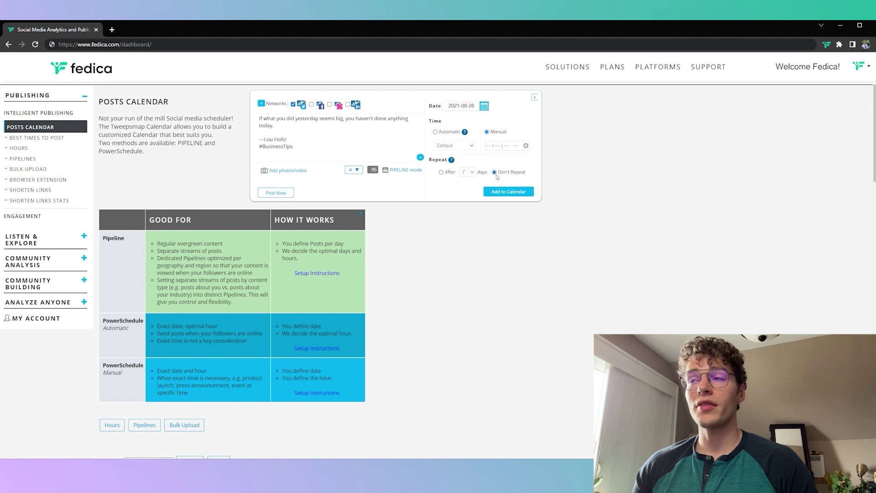
Put the quote back in PIPELINE mode without choosing a pipeline and collapse the comparison table
left_click(415, 170)
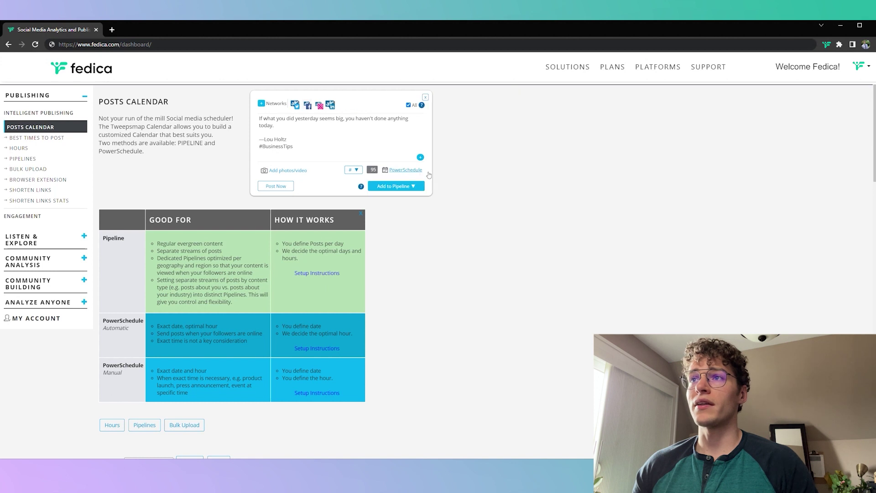
left_click(405, 188)
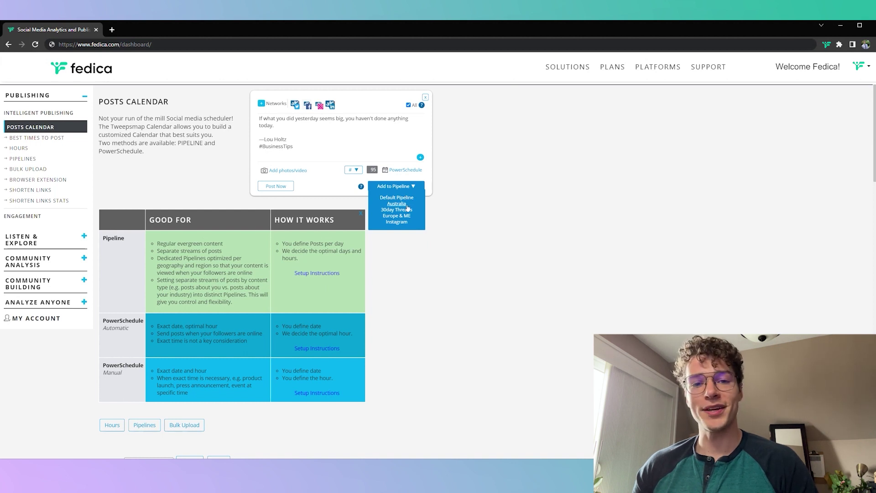
left_click(124, 272)
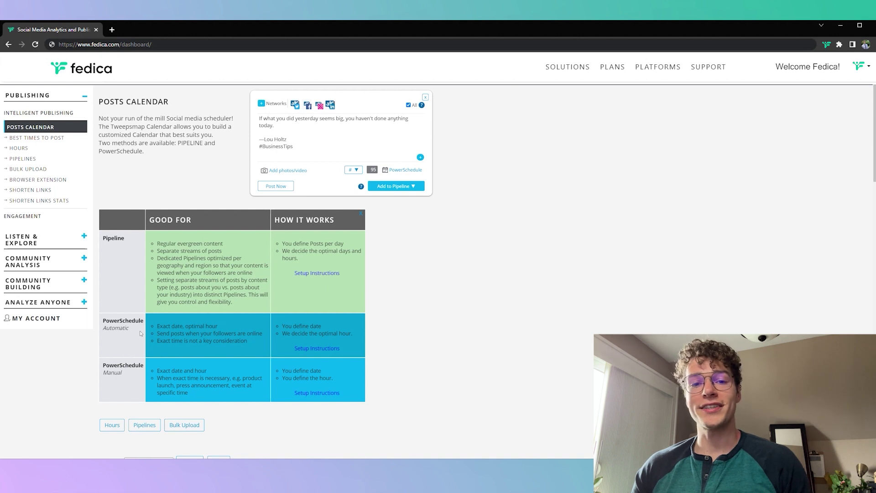
left_click(360, 213)
Inspect Thursday's 4:32 PM scheduled post without changes, then set the quote to post to All networks
scroll(397, 211, "down", 15)
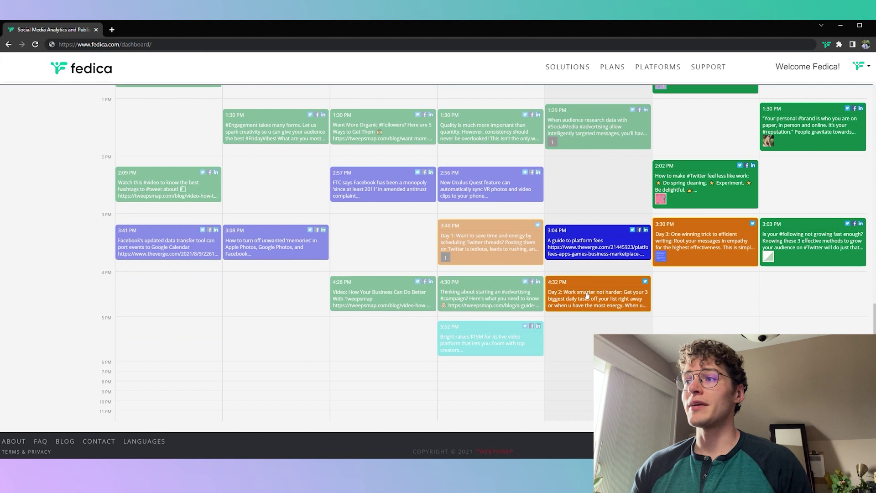
left_click(588, 295)
left_click(517, 100)
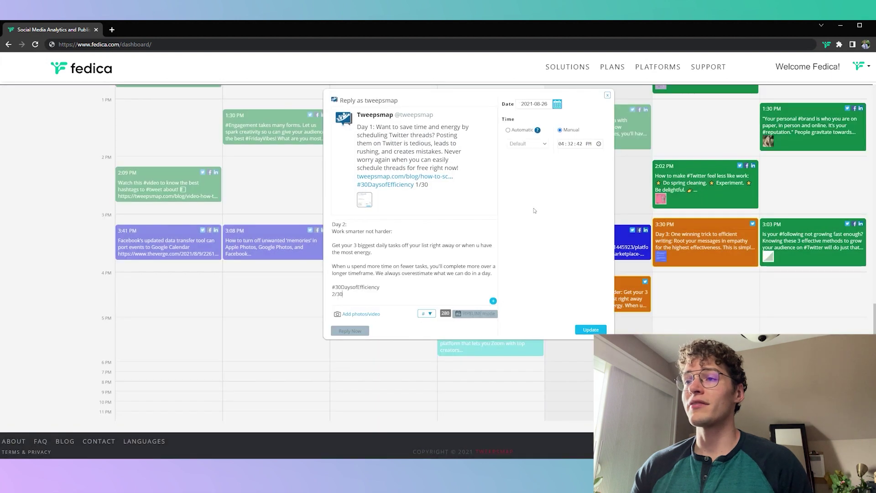
left_click_drag(388, 291, 332, 223)
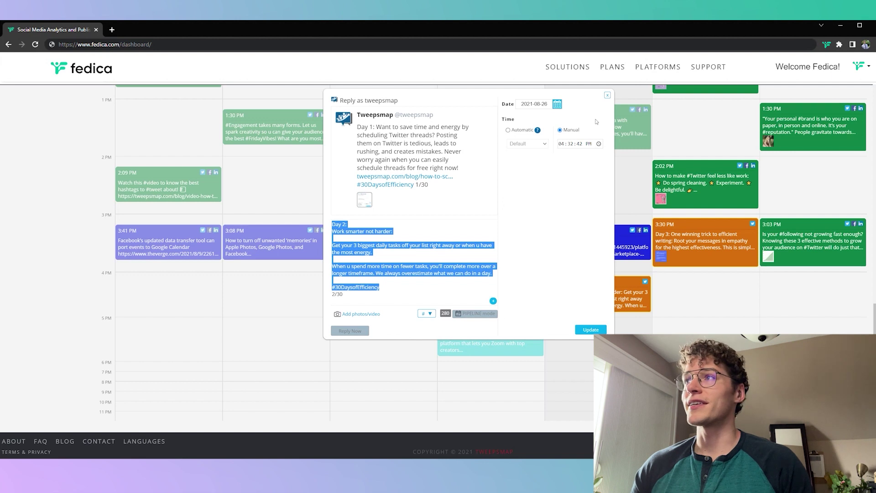
left_click(607, 96)
scroll(571, 224, "up", 10)
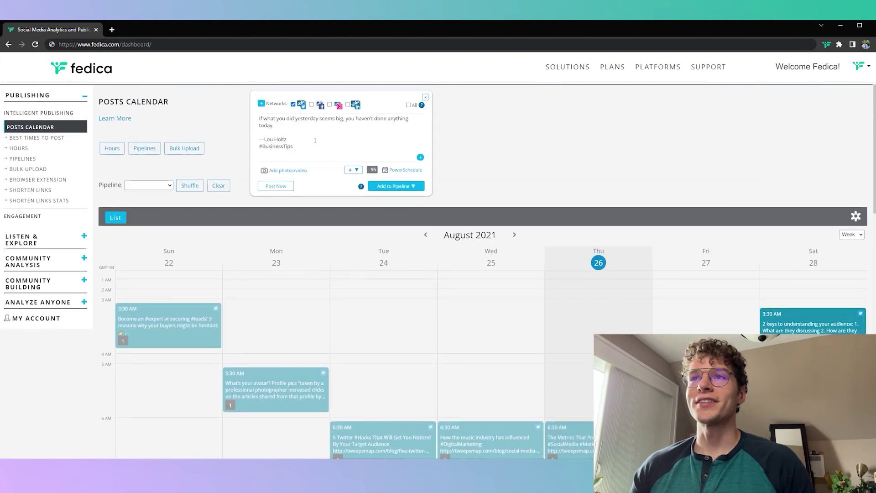
left_click(408, 105)
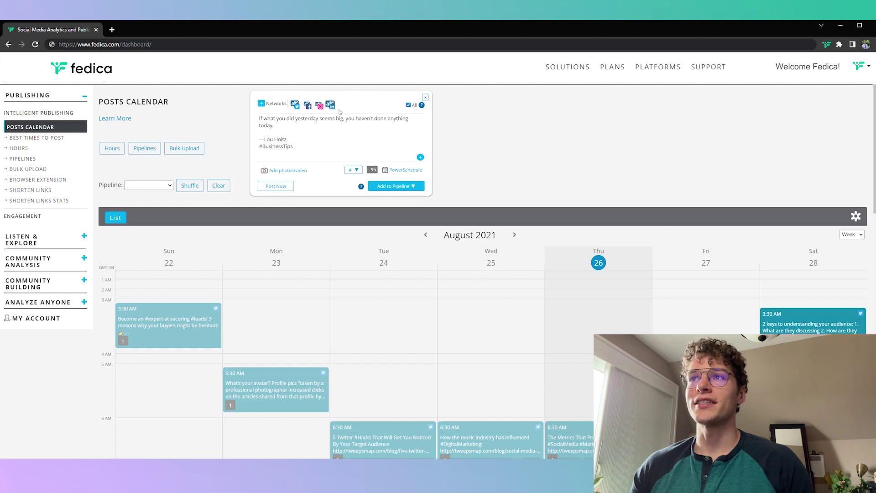
Restrict the quote to Twitter only and attach the virality.png image
left_click(409, 105)
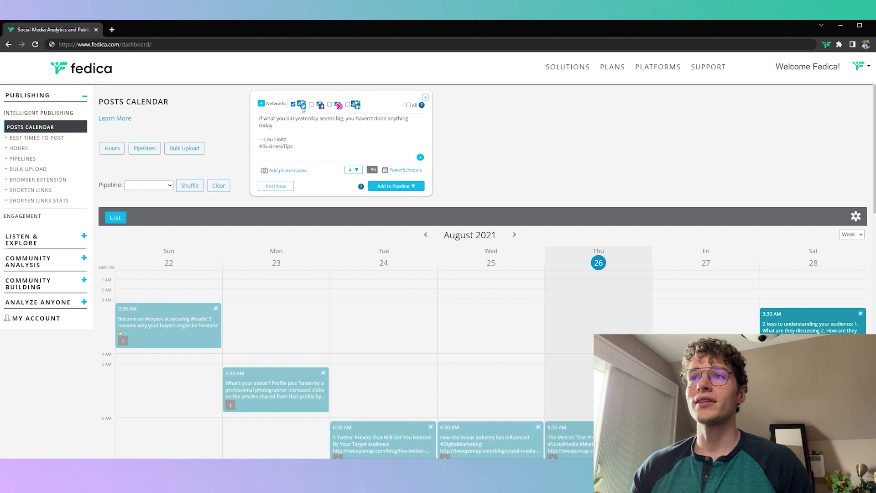
left_click(298, 170)
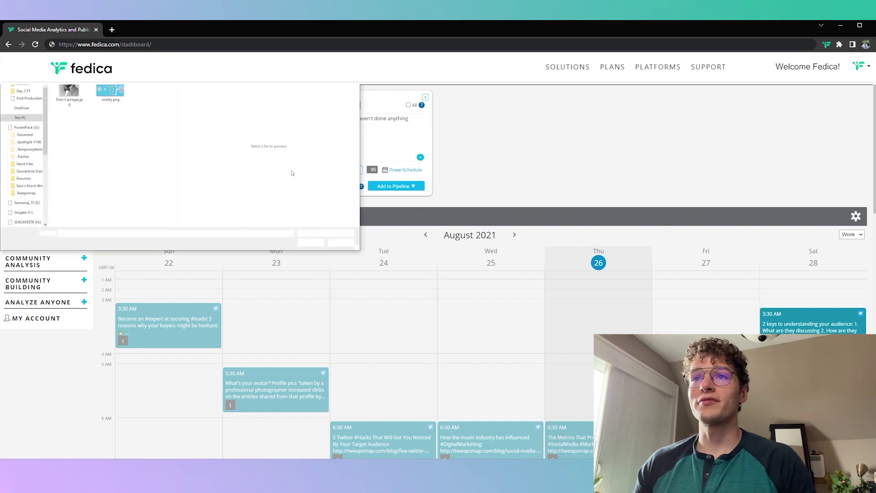
left_click(114, 98)
left_click(310, 243)
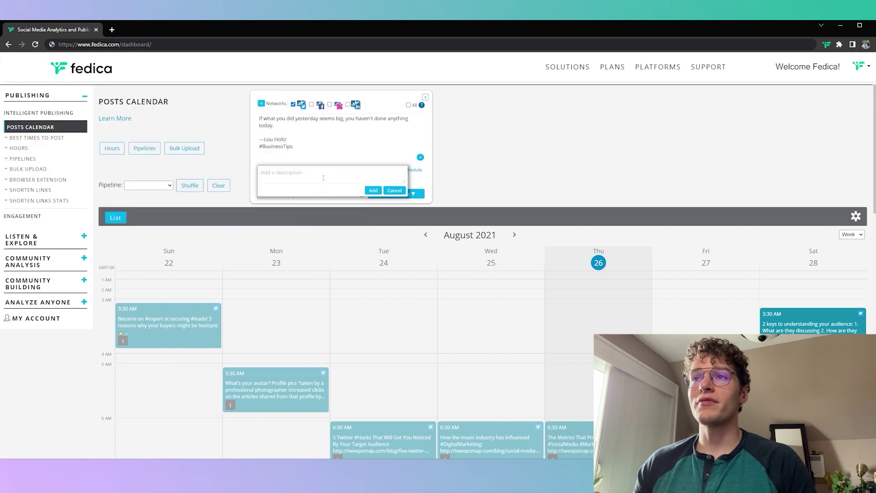
Describe the image as 'Phone virality graph', then append #marketing suggested for the topic Marketing
type("Phone vira")
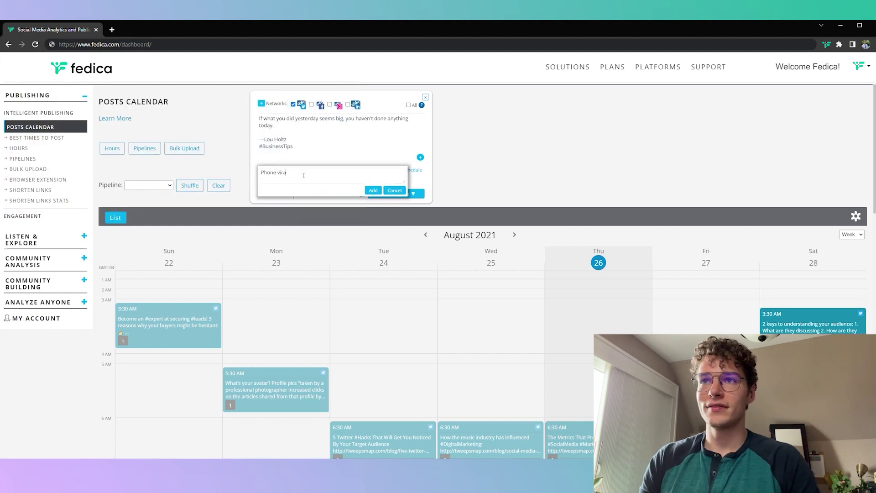
type("lity graph")
left_click(372, 191)
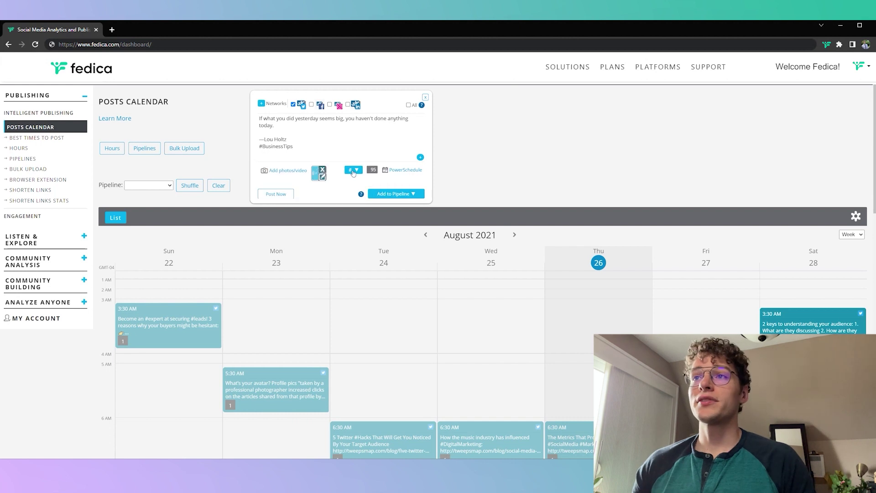
left_click(353, 171)
left_click(338, 182)
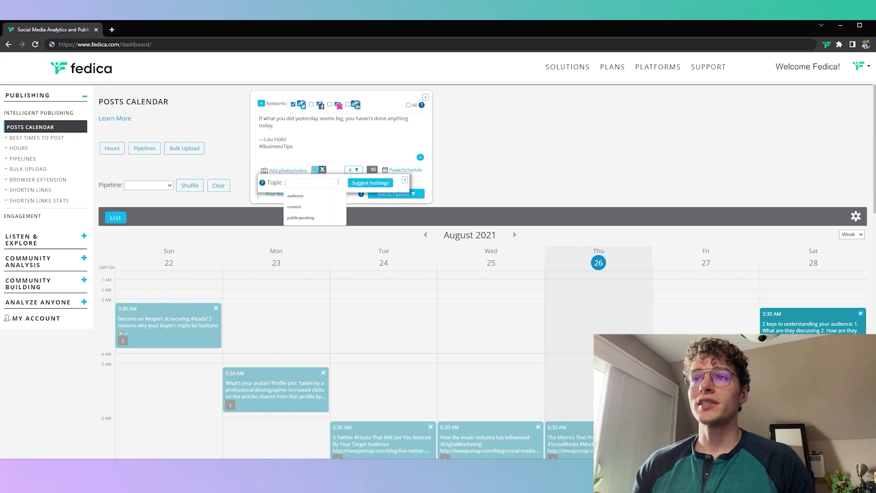
left_click(299, 206)
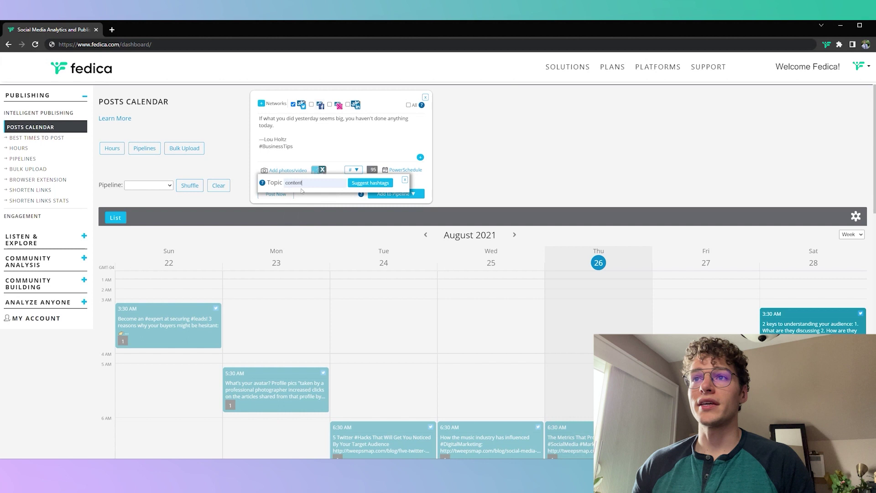
left_click_drag(306, 183, 283, 182)
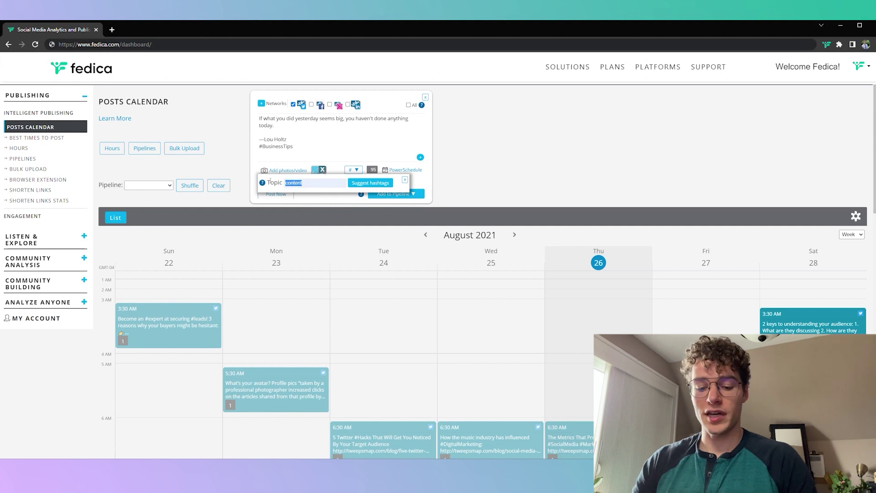
type("Marketing")
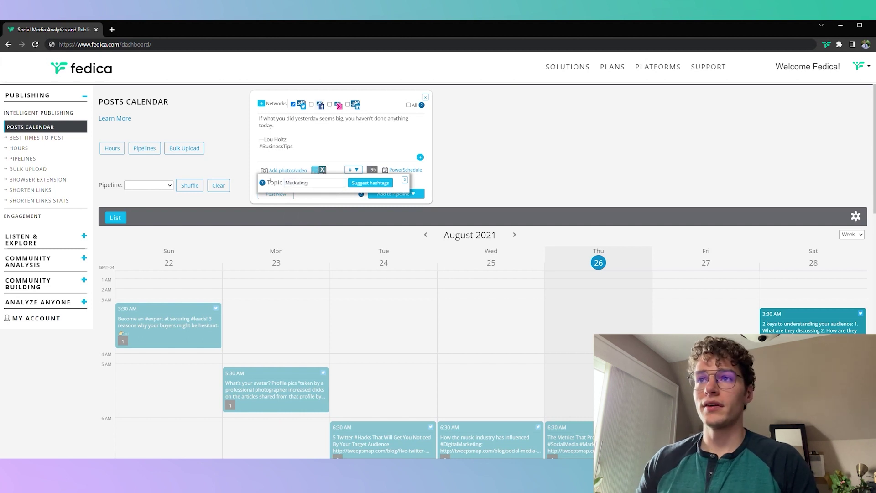
key("Return")
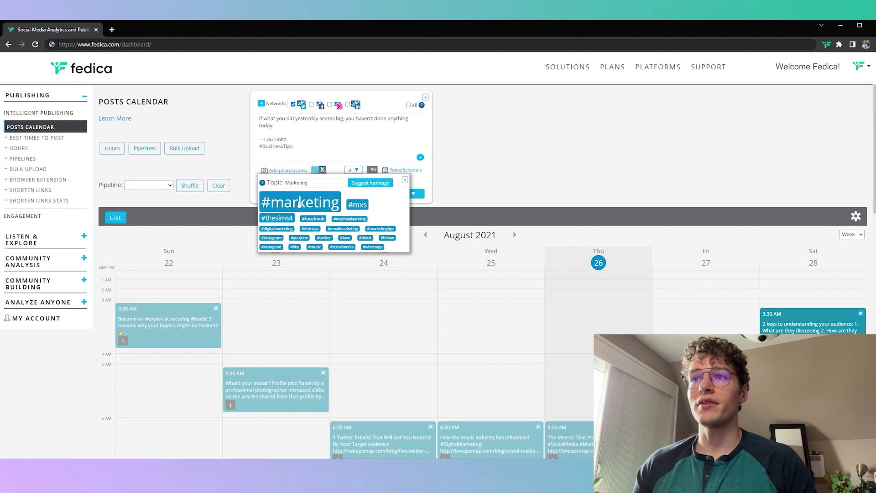
left_click(305, 202)
left_click(405, 179)
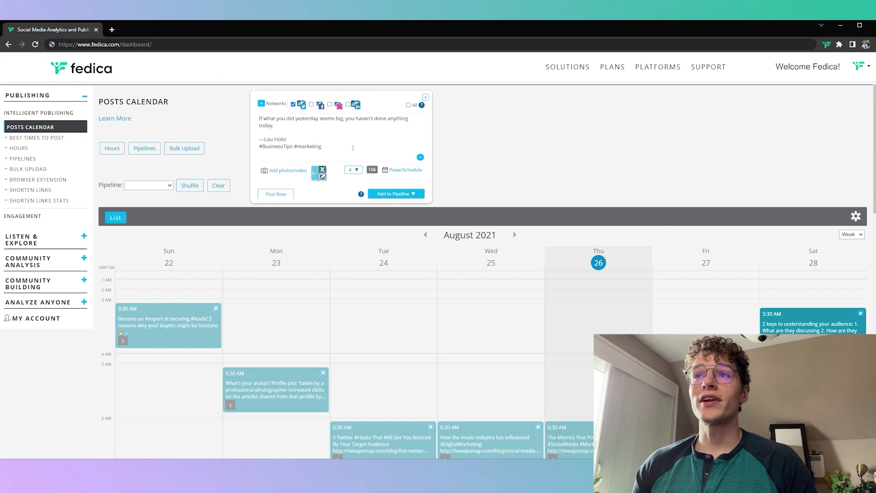
left_click(420, 157)
left_click(300, 198)
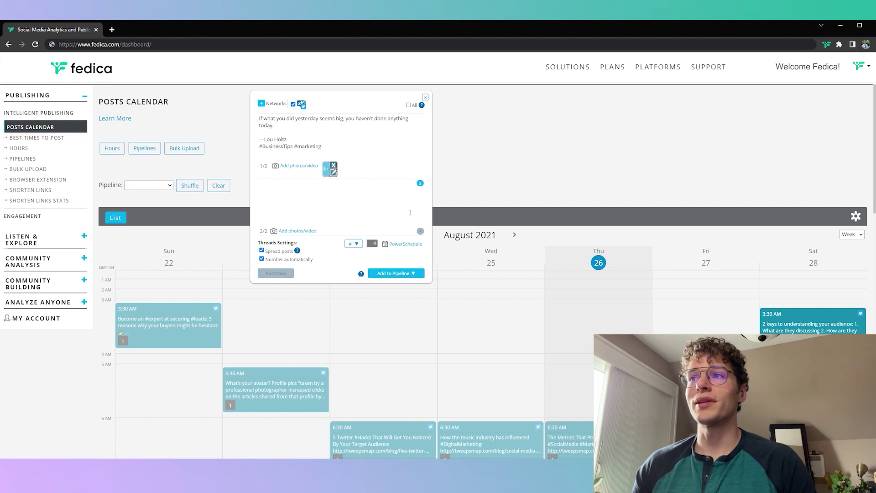
left_click(419, 183)
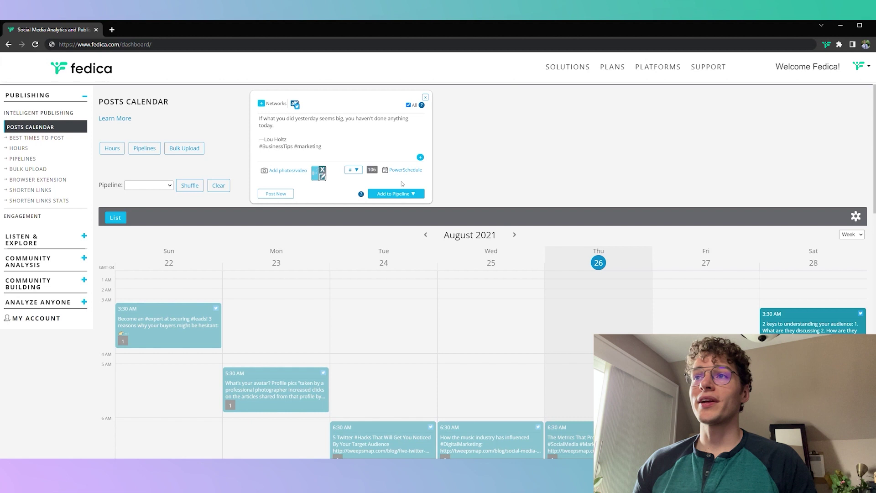
After briefly trying PowerSchedule with Manual time, add the quote to the Default Pipeline
left_click(398, 170)
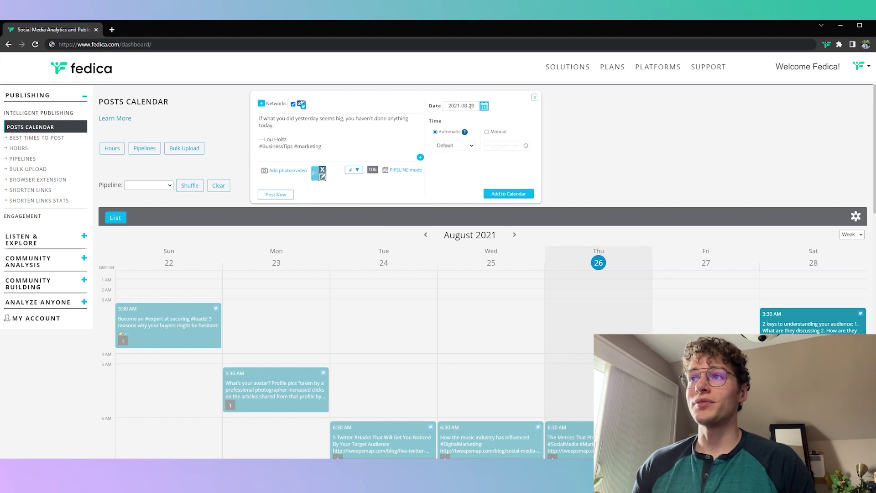
left_click(486, 132)
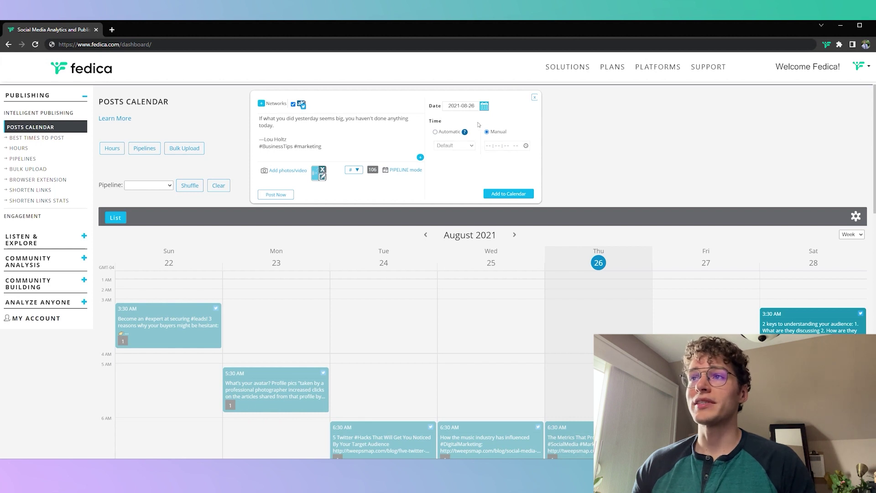
left_click(401, 170)
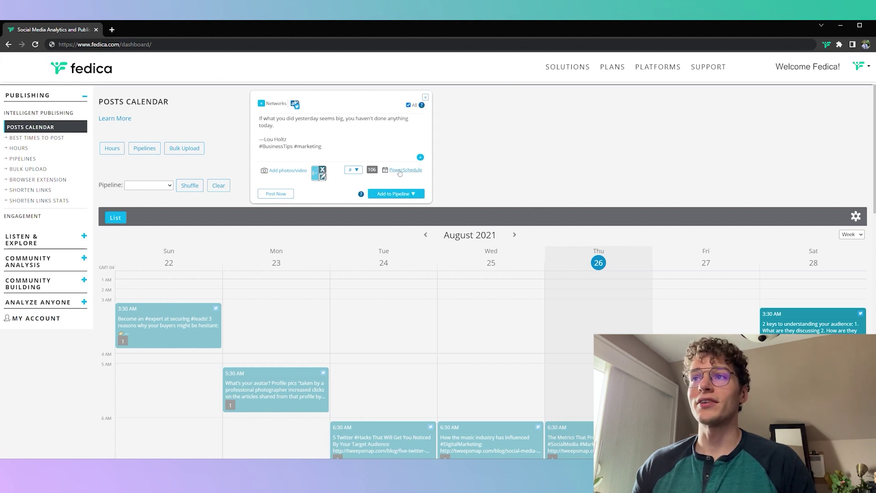
left_click(397, 194)
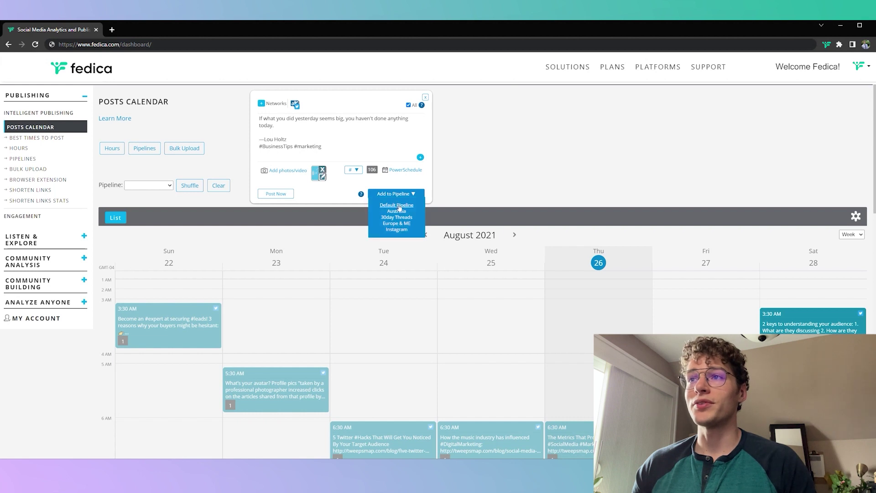
left_click(397, 205)
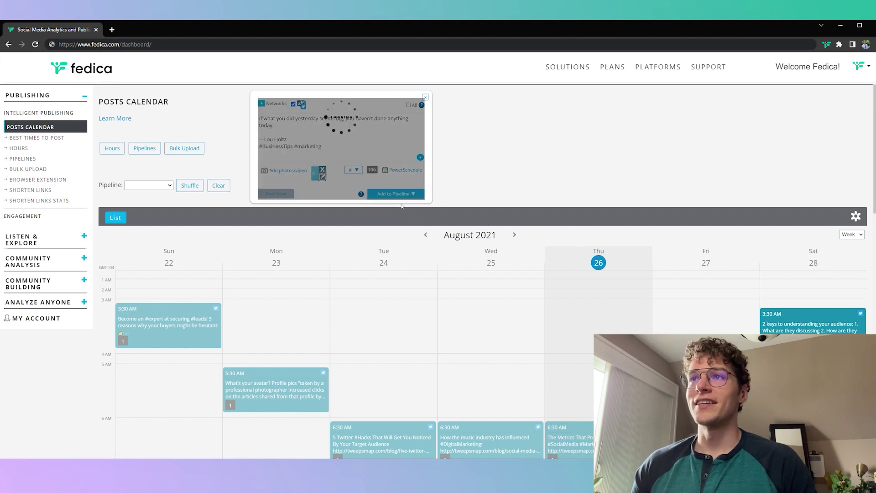
scroll(520, 187, "down", 15)
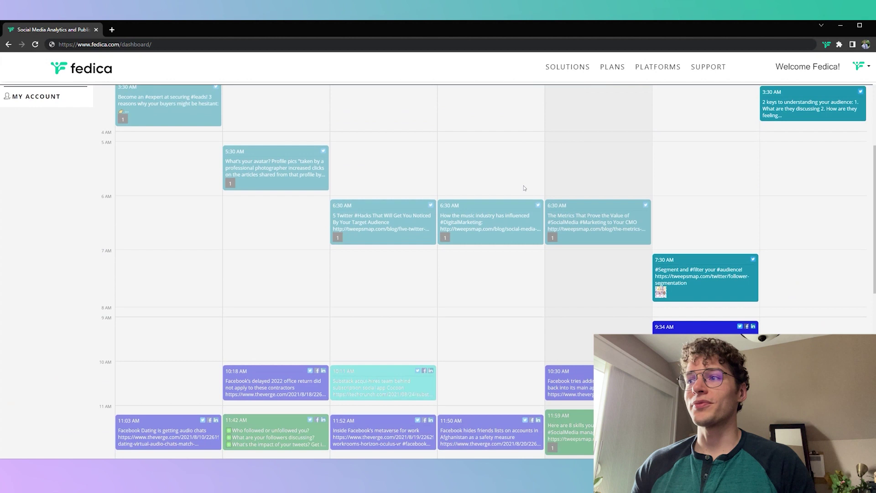
scroll(524, 188, "down", 2)
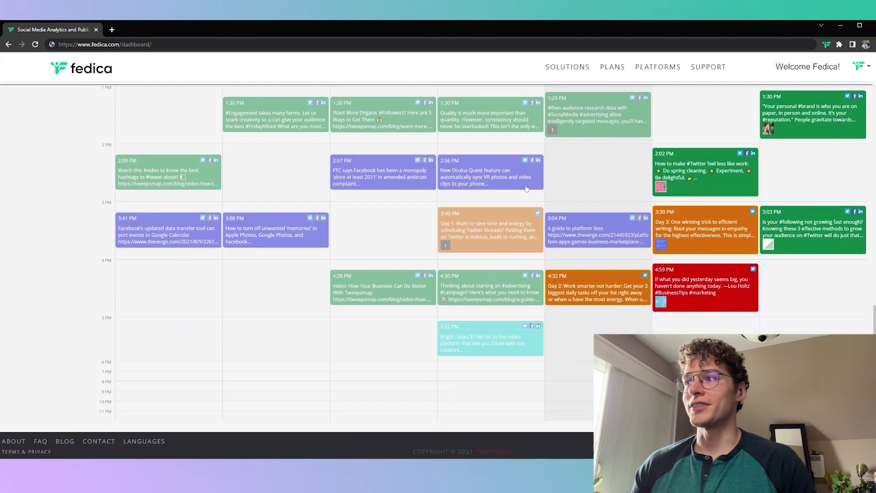
left_click(668, 279)
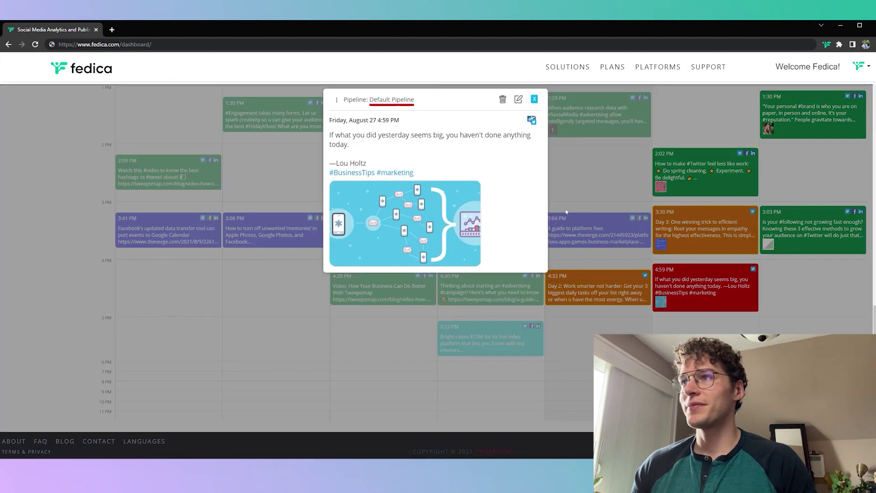
left_click(535, 99)
scroll(696, 258, "up", 6)
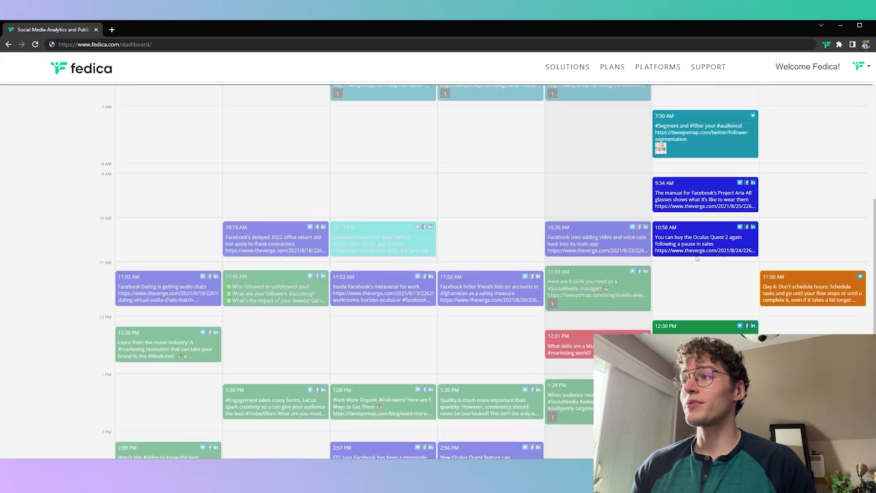
scroll(697, 259, "up", 5)
scroll(697, 259, "down", 7)
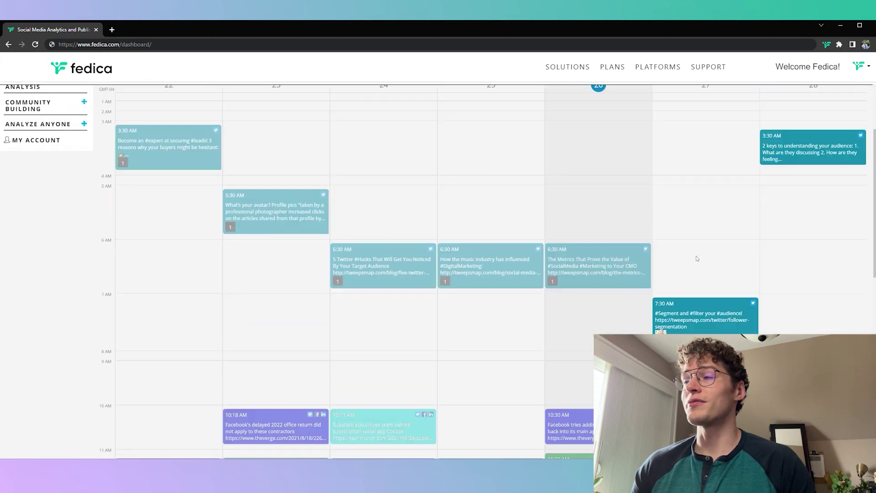
scroll(696, 258, "down", 3)
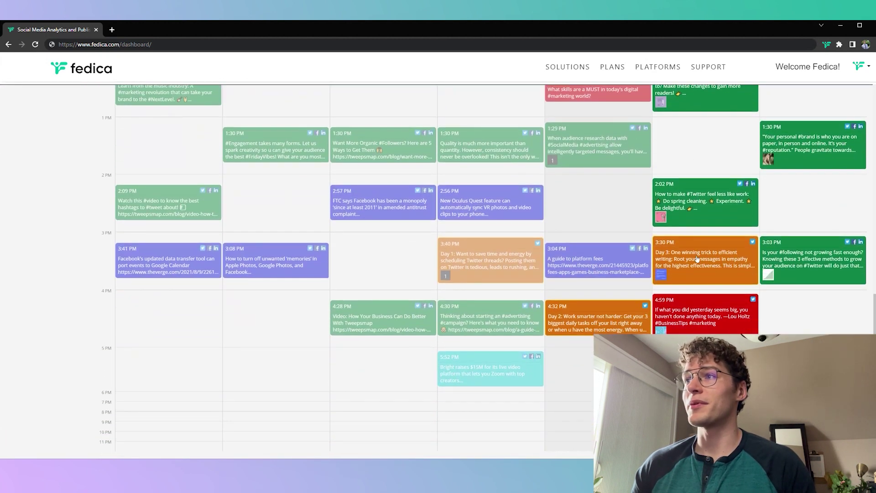